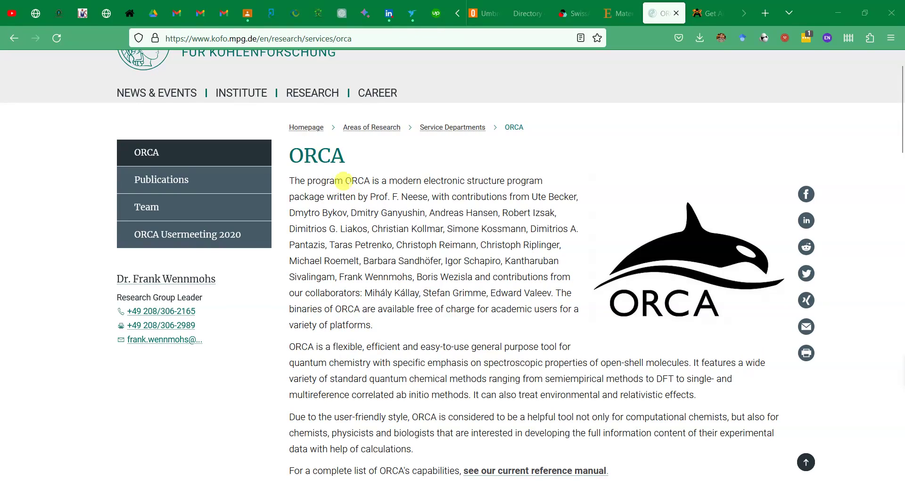
Step: Scroll up and down through the ORCA page to look it over
scroll(358, 196, "up", 2)
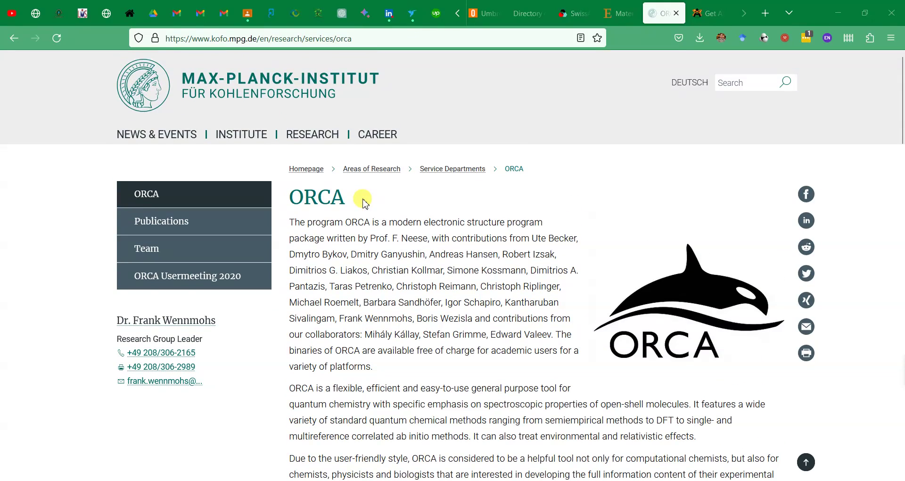
scroll(364, 202, "down", 2)
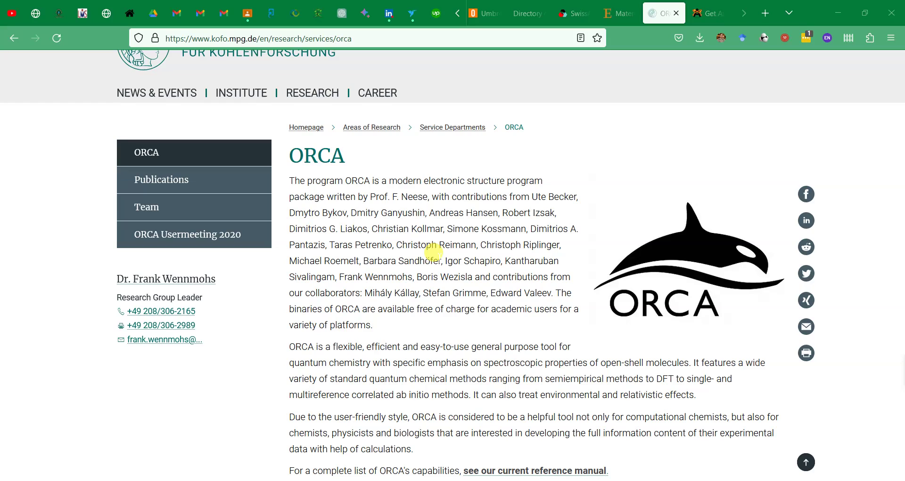
scroll(394, 252, "down", 3)
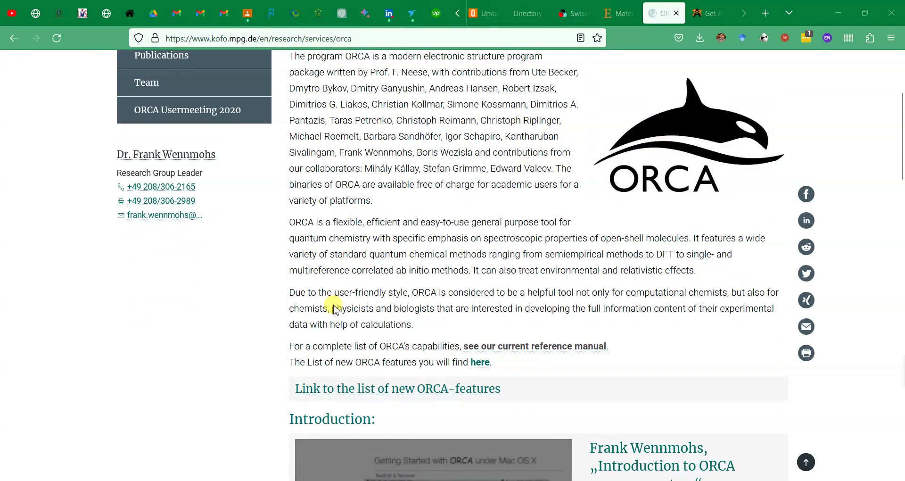
scroll(259, 188, "up", 4)
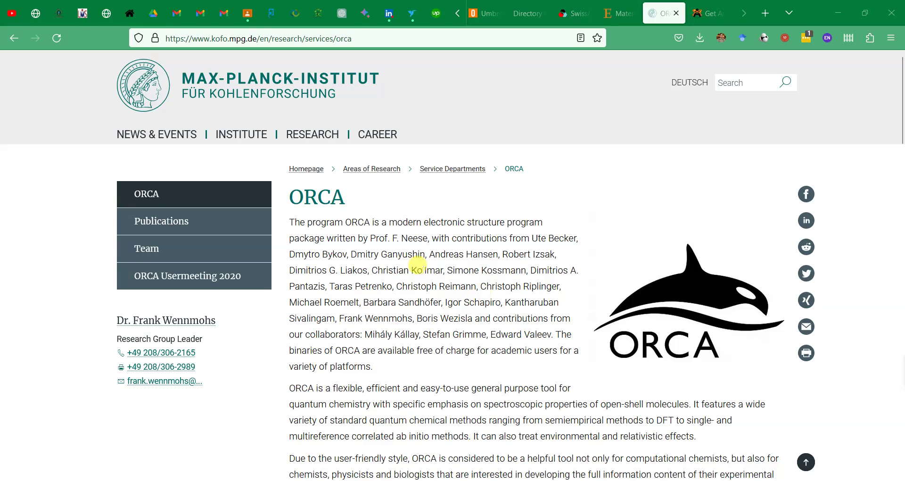
scroll(391, 250, "down", 1)
scroll(391, 250, "down", 7)
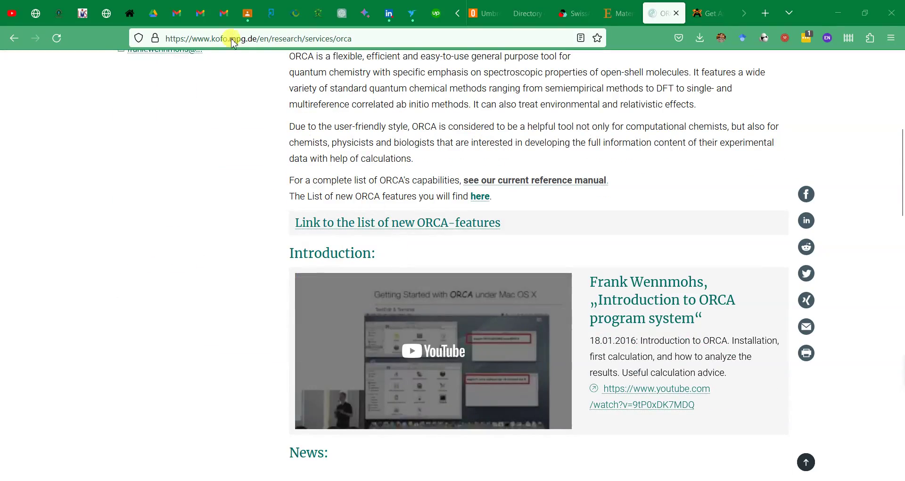
scroll(394, 151, "down", 6)
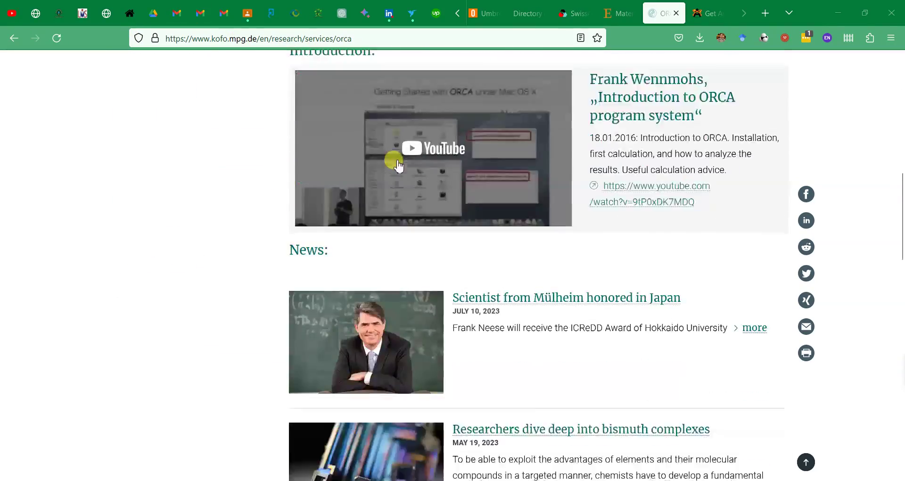
scroll(512, 217, "down", 17)
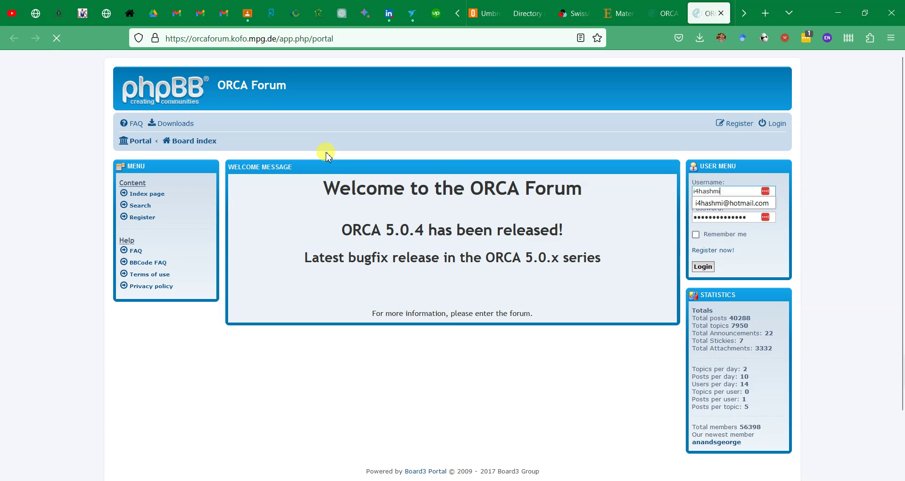
Step: Log in to the ORCA Forum and decline Firefox's offer to save the login
left_click(471, 382)
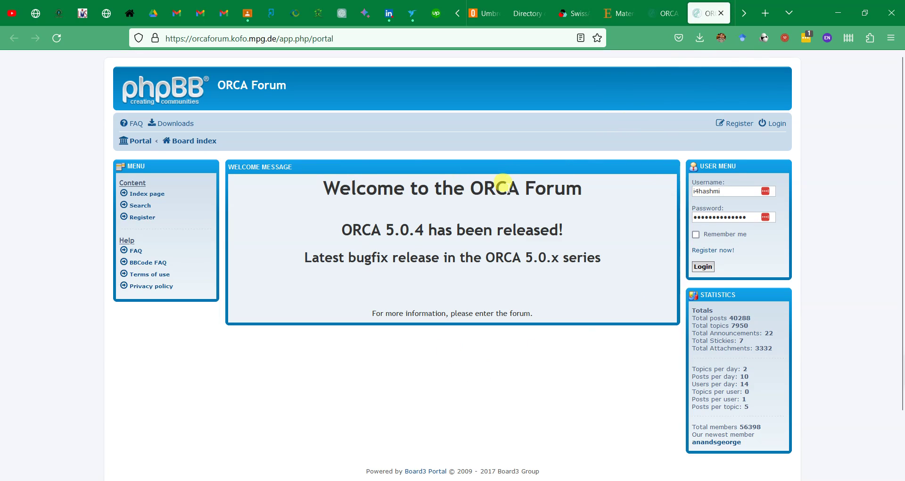
left_click(703, 266)
left_click(328, 187)
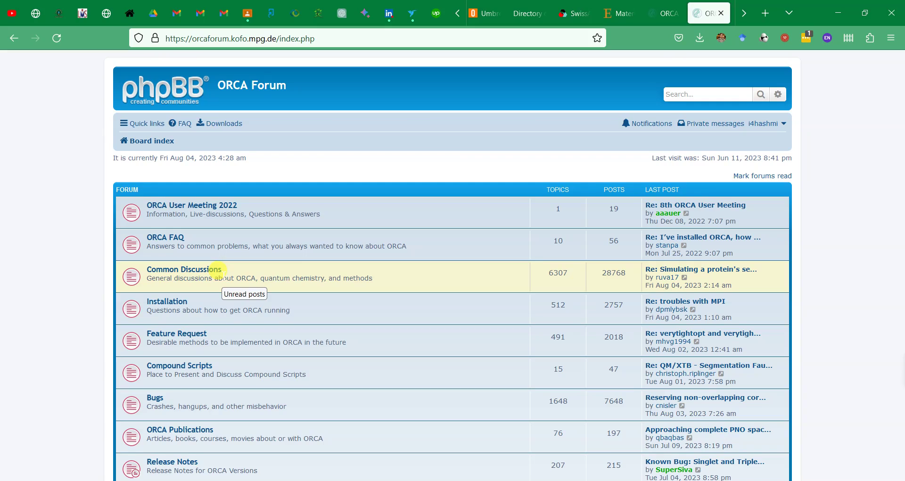
Step: Go to the forum's Downloads section and open the ORCA 5.0.4 category
scroll(196, 330, "down", 4)
scroll(198, 302, "up", 3)
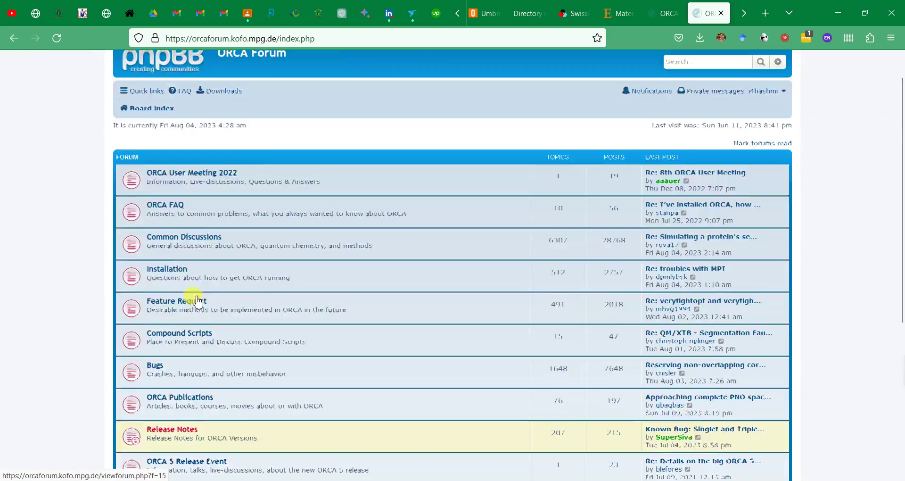
scroll(198, 302, "up", 1)
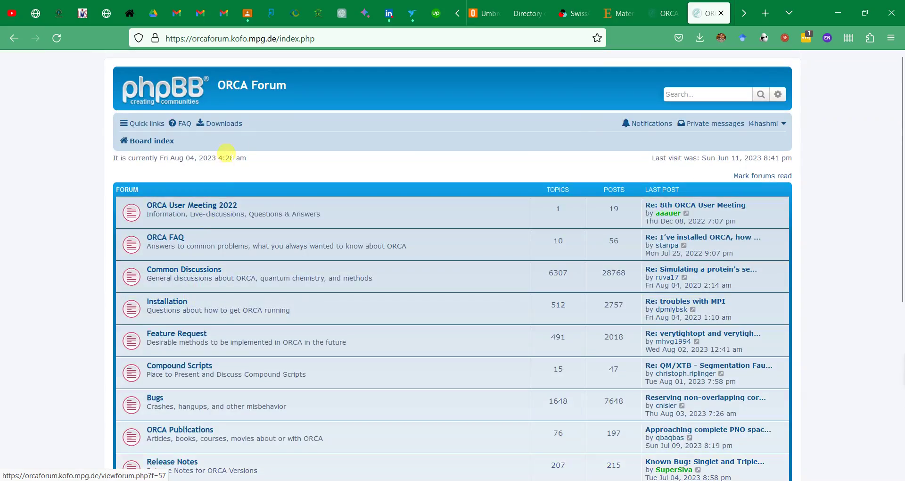
left_click(227, 125)
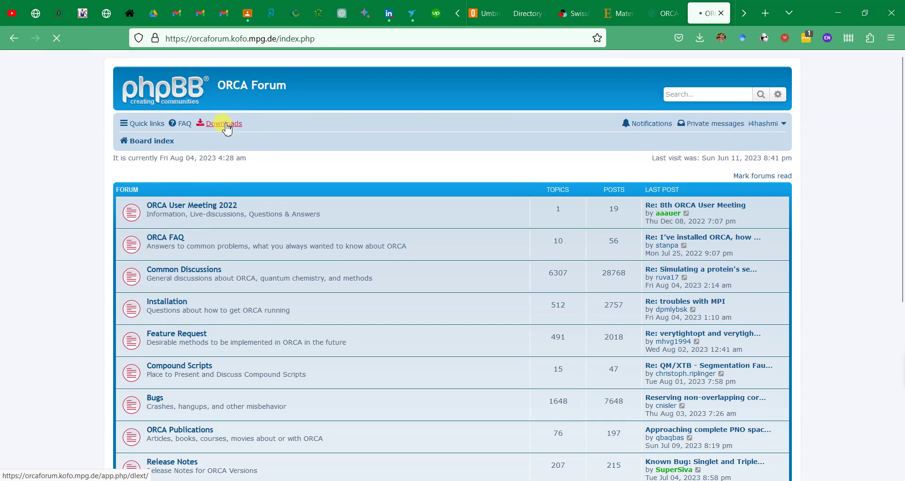
scroll(278, 206, "down", 1)
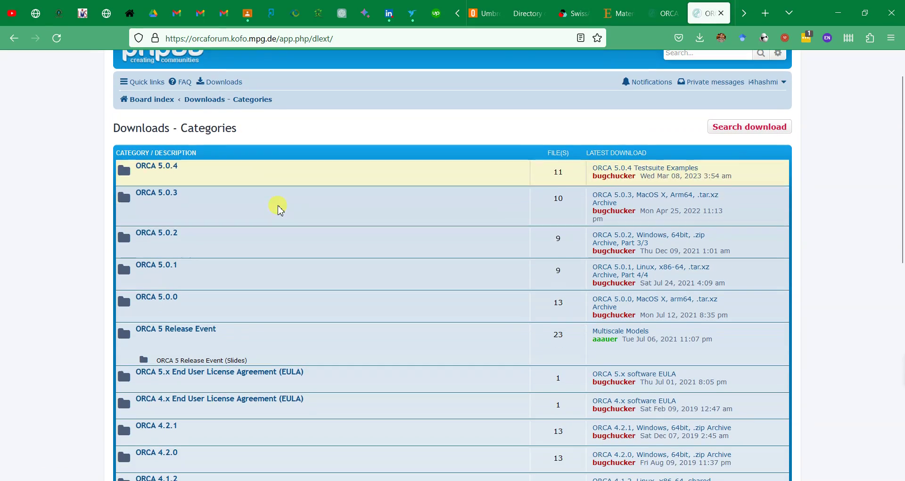
scroll(278, 206, "down", 1)
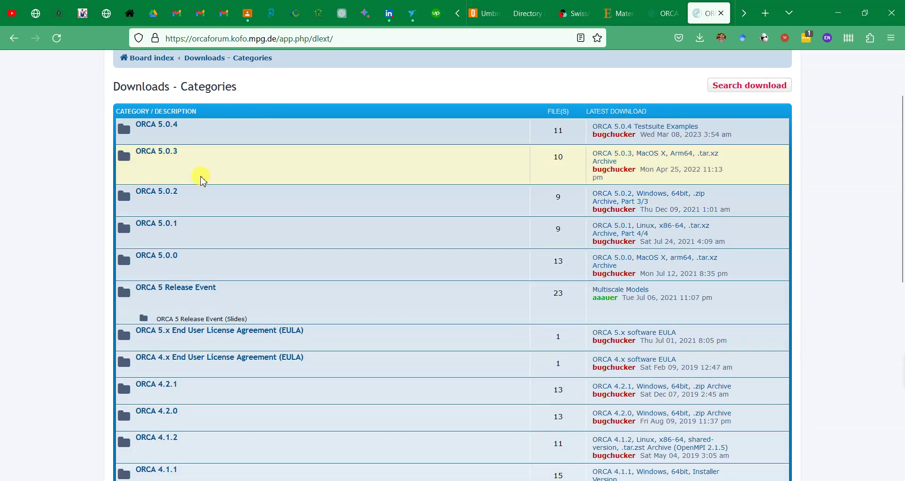
scroll(202, 182, "down", 4)
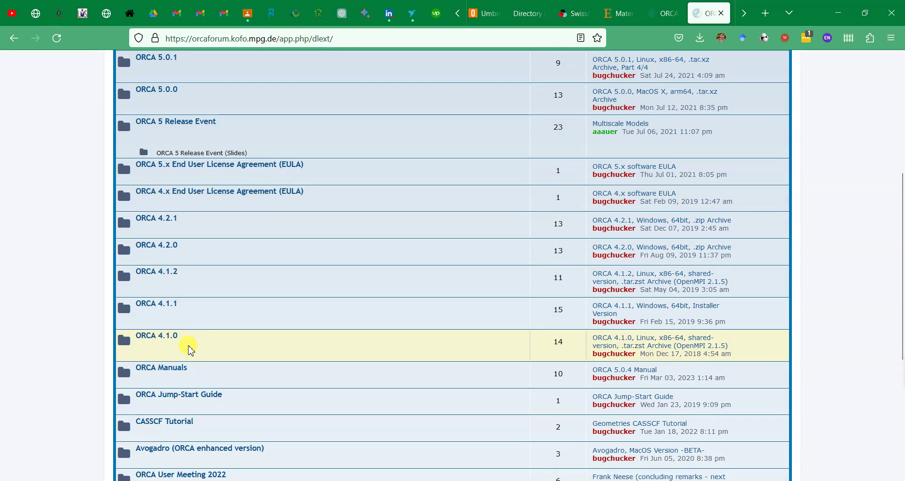
scroll(191, 349, "up", 4)
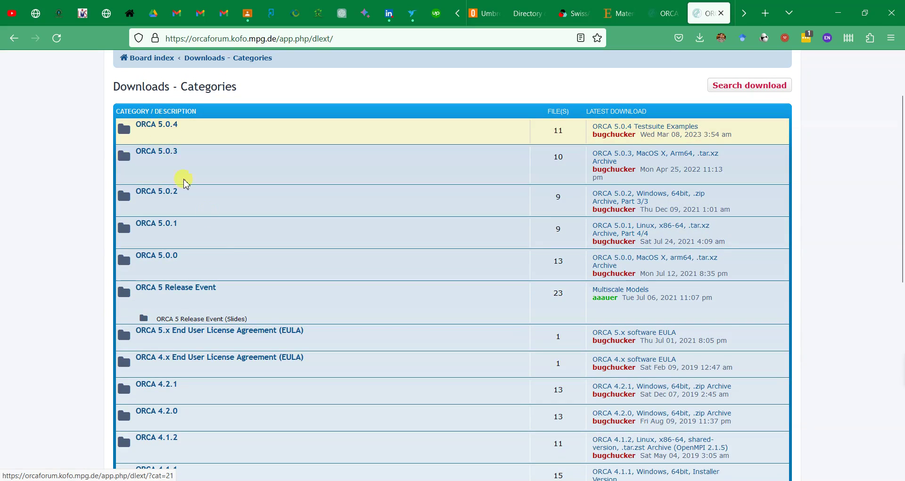
scroll(233, 257, "down", 4)
scroll(234, 257, "up", 4)
left_click(154, 128)
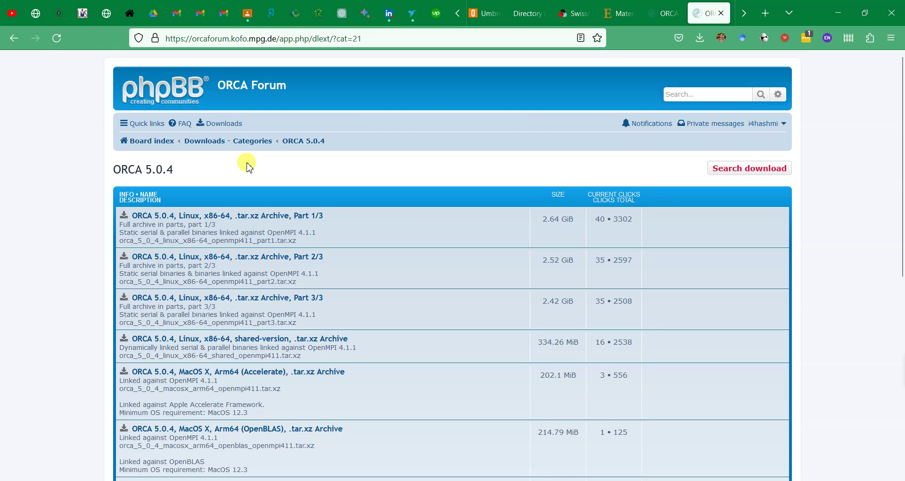
Step: Browse the ORCA 5.0.4 archives and open the Windows 64bit zip Part 1/3 entry
scroll(248, 168, "down", 3)
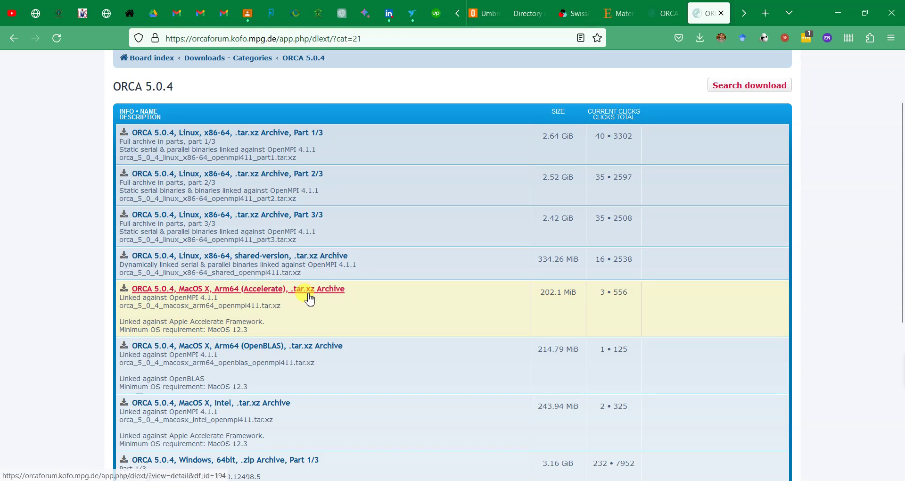
scroll(309, 297, "down", 3)
scroll(309, 297, "down", 1)
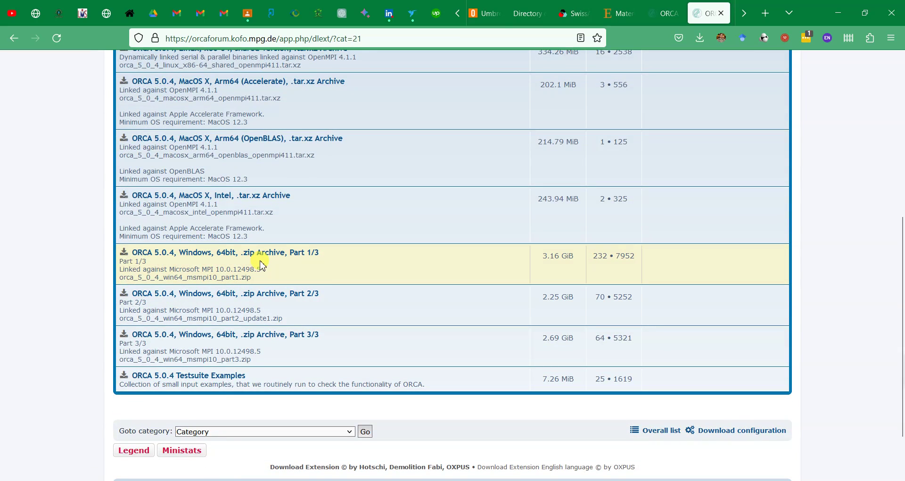
left_click(311, 254)
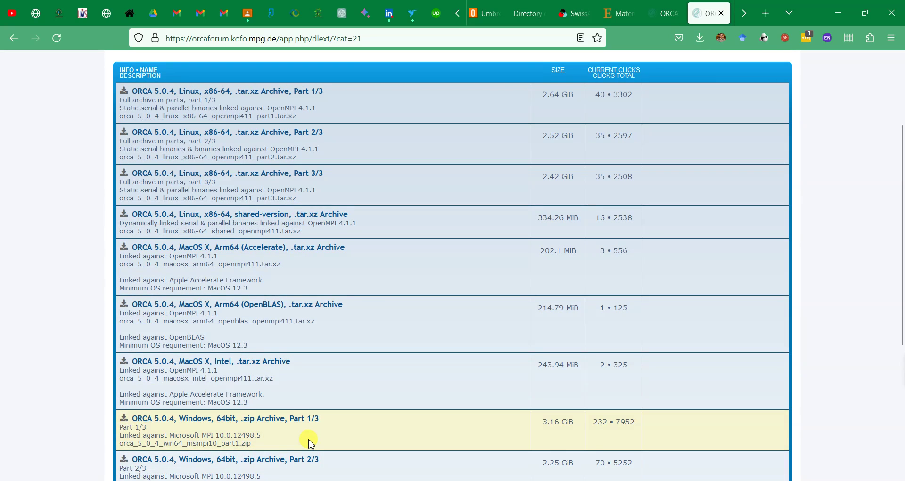
scroll(311, 439, "down", 1)
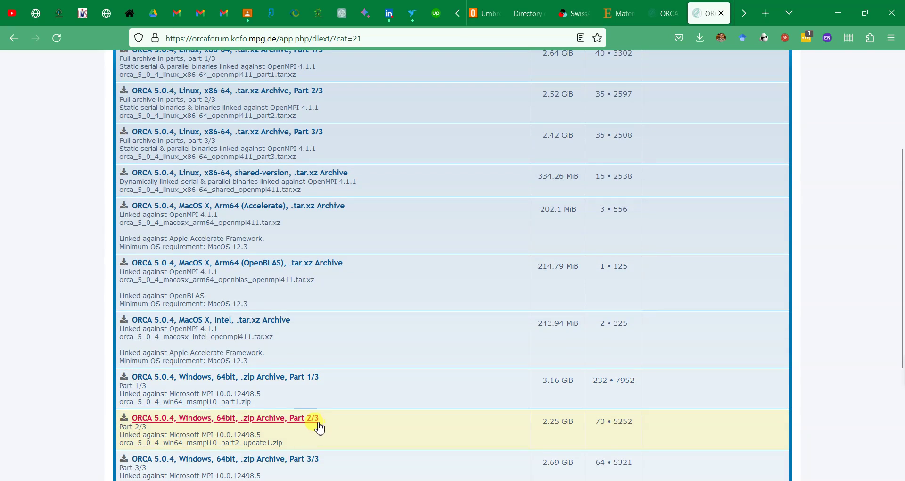
scroll(320, 428, "down", 1)
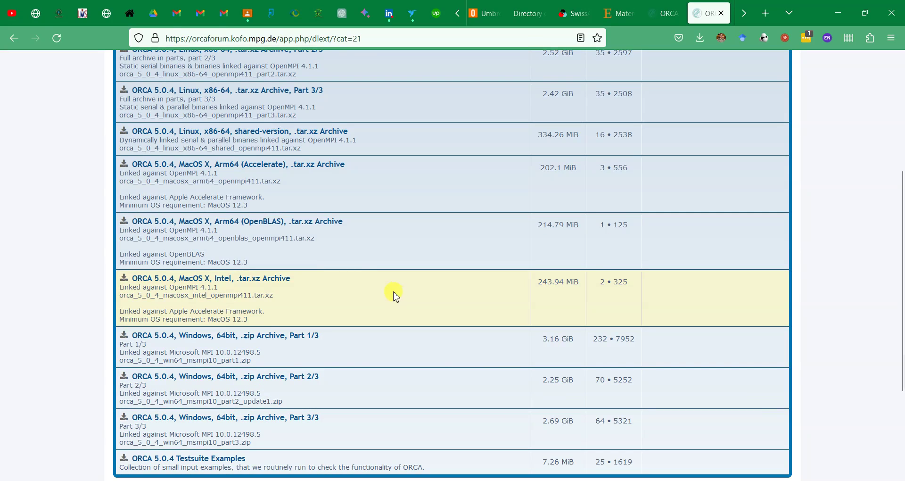
scroll(301, 243, "up", 1)
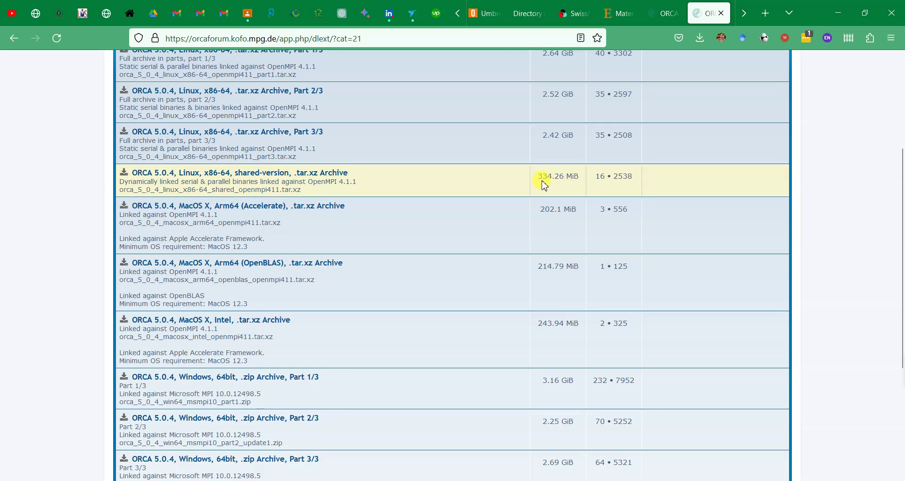
scroll(396, 233, "up", 3)
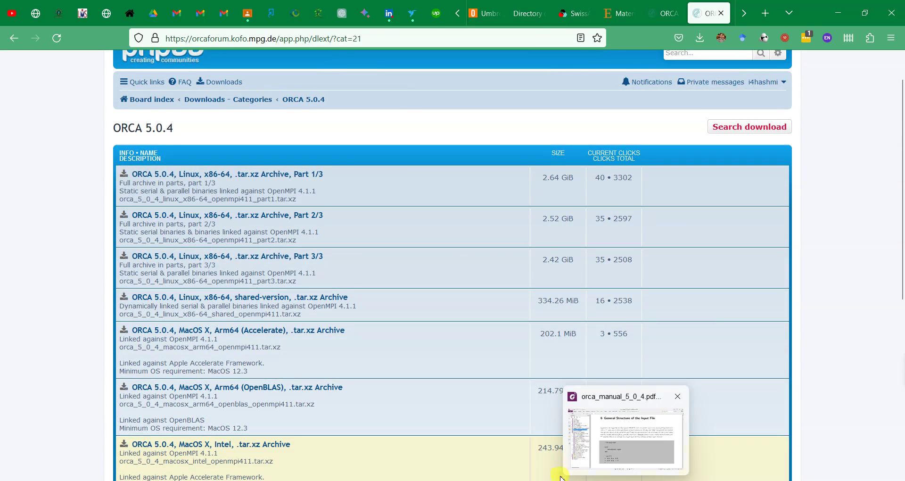
Step: Switch to the D:\bash\orca5 folder, inspect the ORCA 5.0.4 tar archive, and focus the Ubuntu terminal
key("alt+Tab")
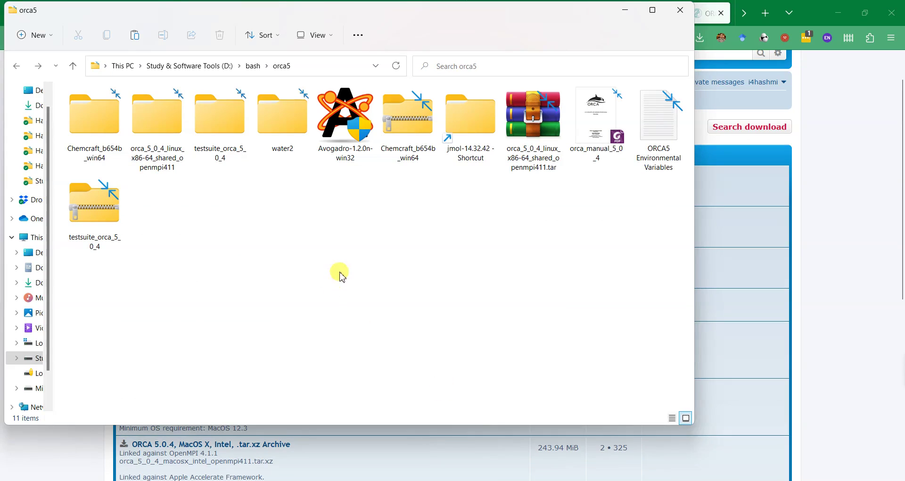
left_click(519, 146)
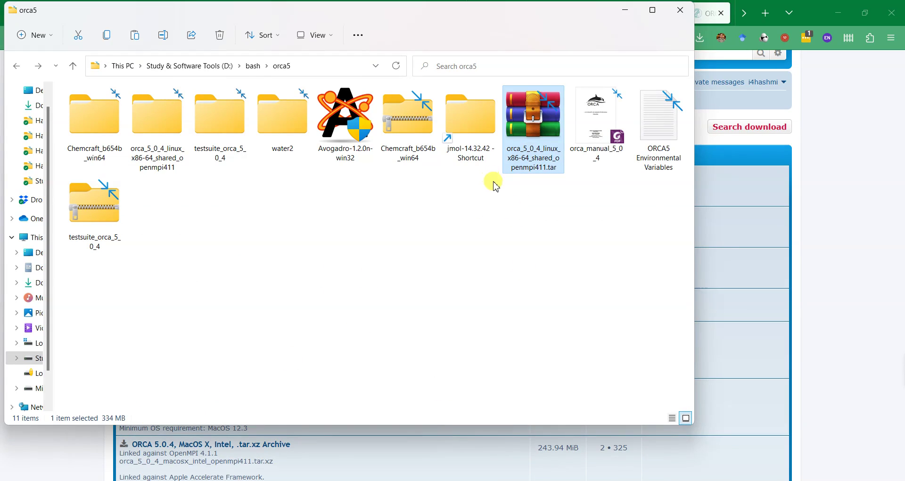
left_click(520, 220)
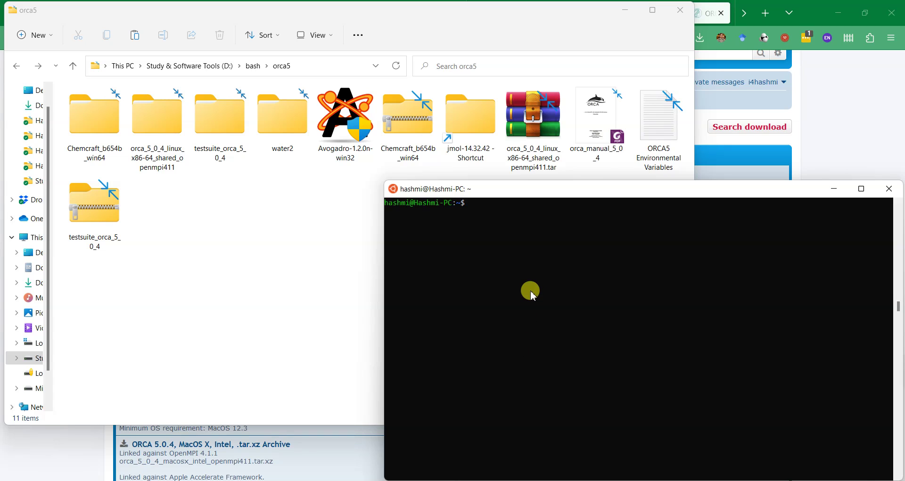
left_click(533, 296)
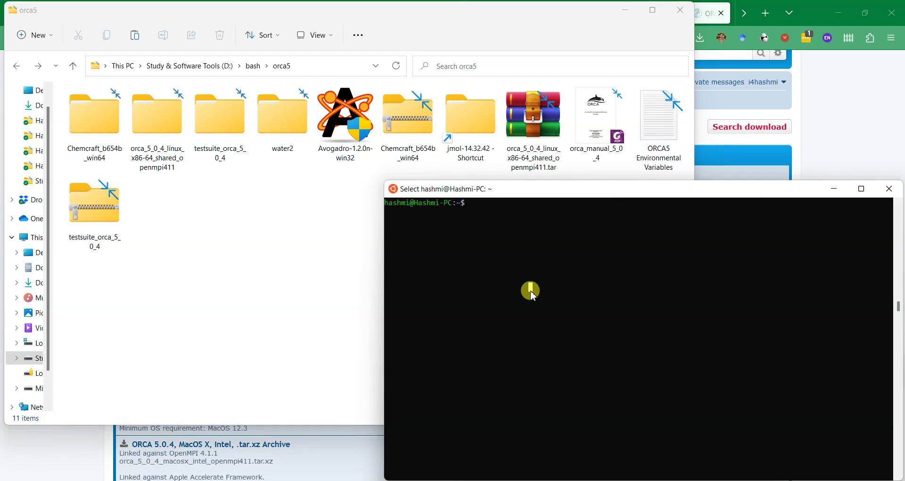
left_click(480, 266)
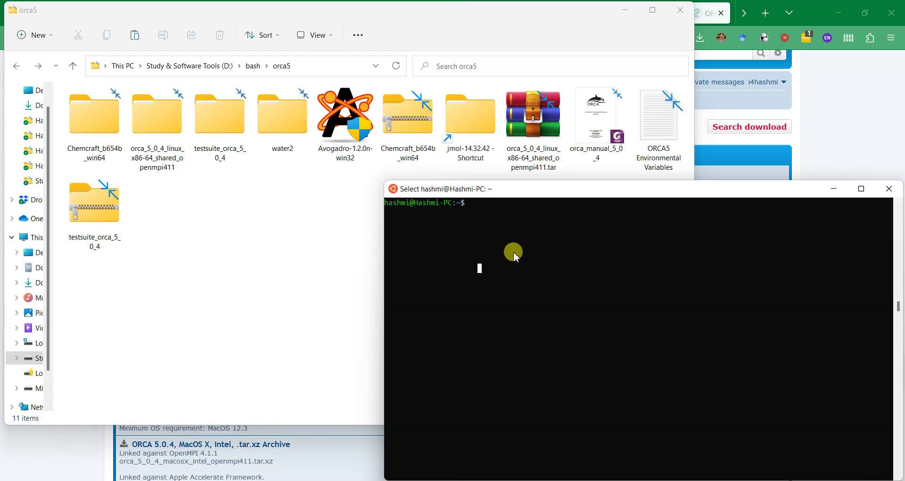
key("Right")
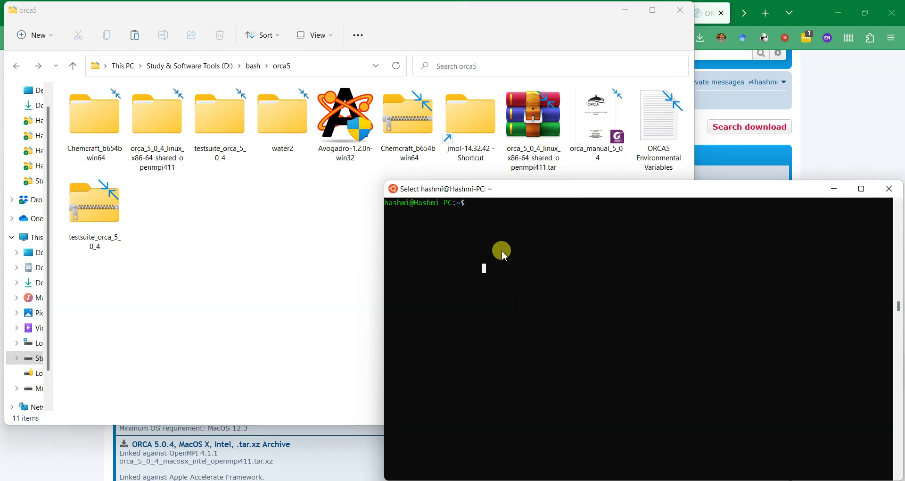
left_click(480, 212)
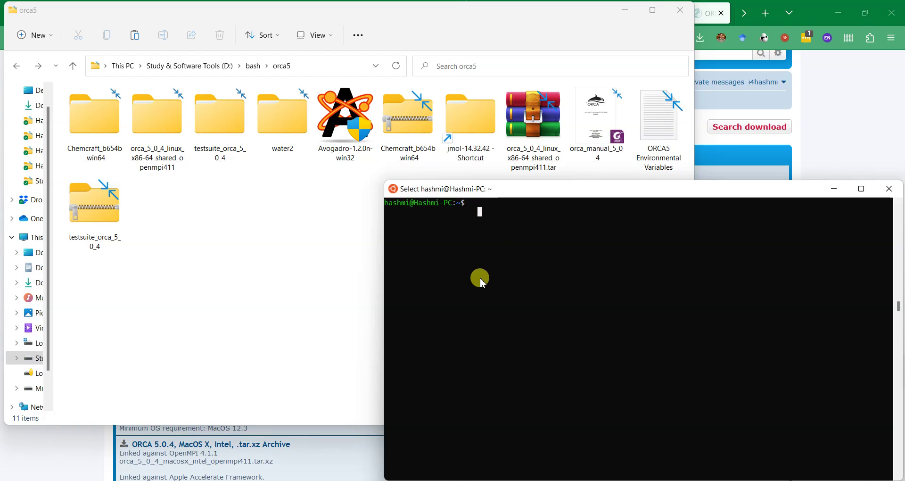
left_click(481, 279)
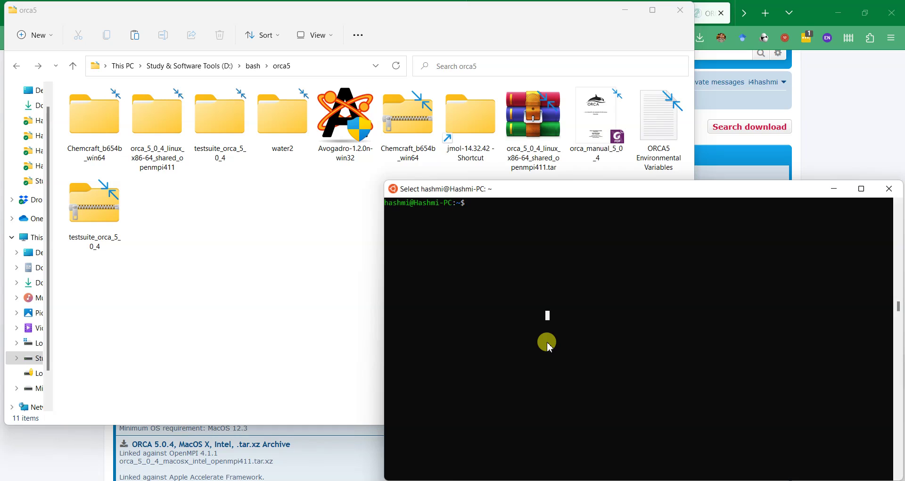
type("s")
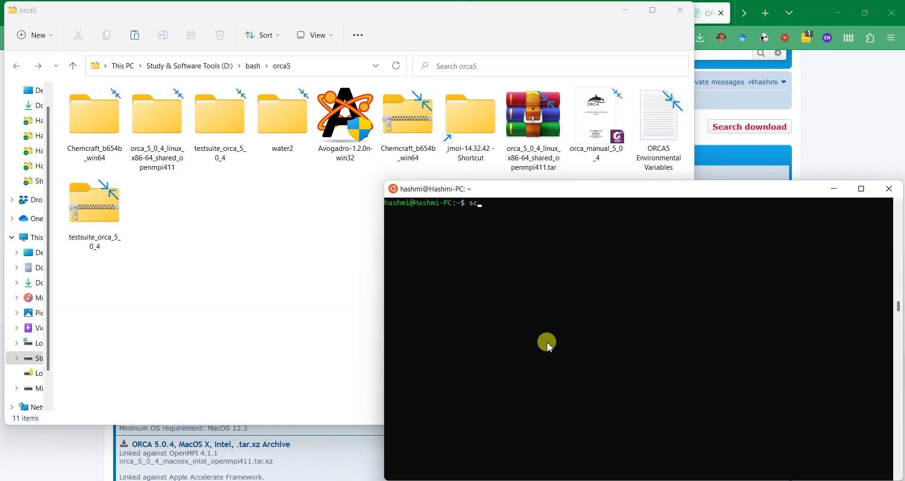
key("BackSpace")
type("cp")
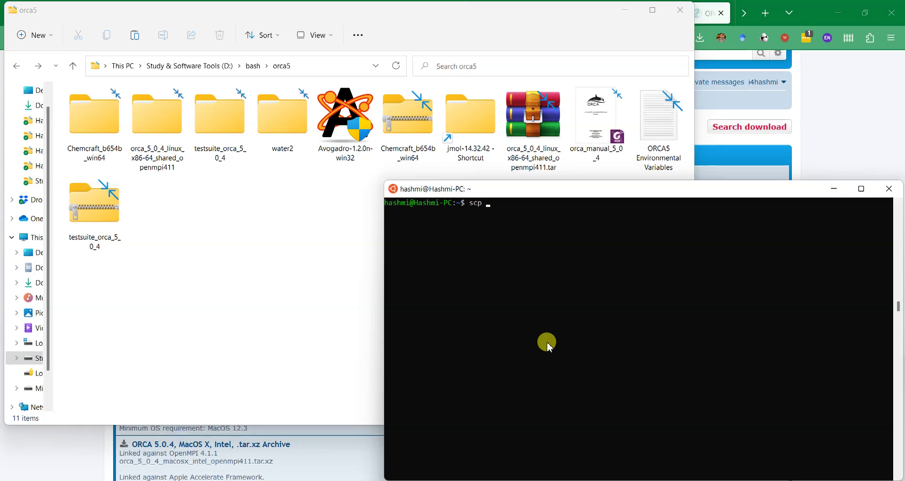
type(" /mn")
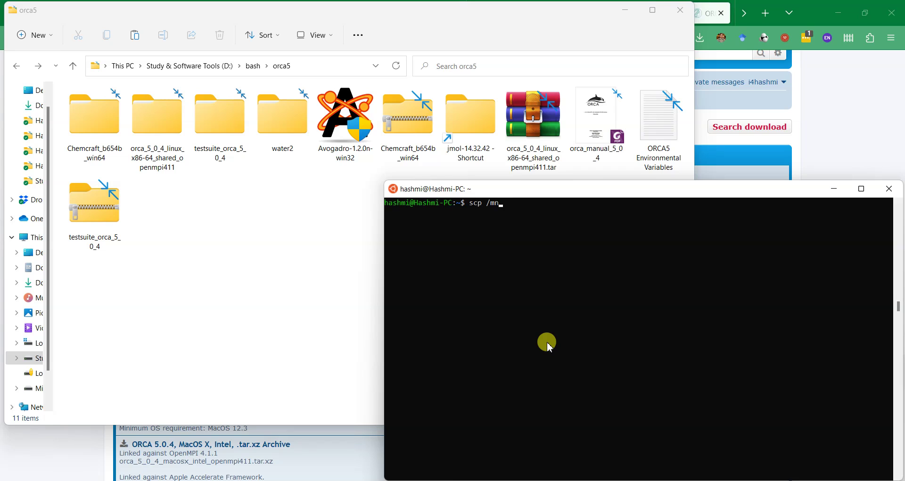
type("t/d/")
type("ba")
key("Tab")
type("o")
key("Tab")
type("o")
key("Tab")
type("5")
key("Tab")
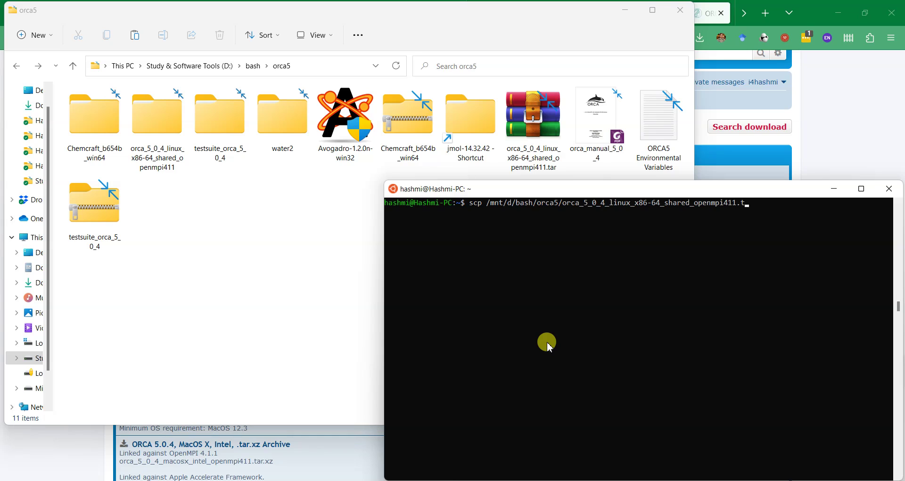
type(".t")
key("Tab")
type("s")
key("Tab")
key("ctrl+c")
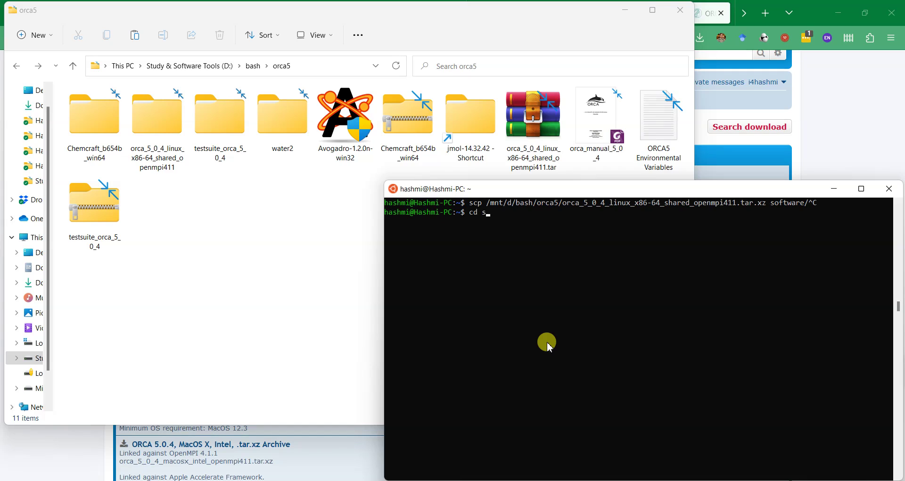
Step: Move into software/ and then the unpacked orca_5_0_4 folder, listing each one's contents
type("cd so")
key("Tab")
key("Return")
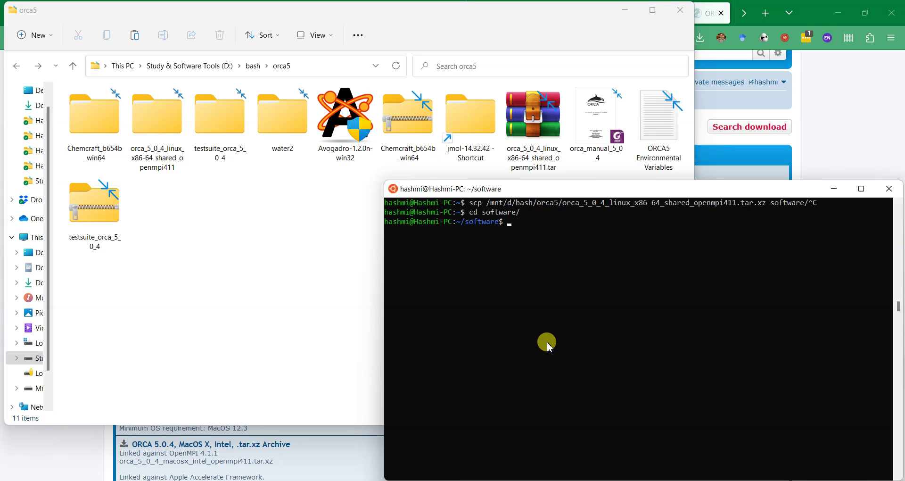
type("ls")
key("Return")
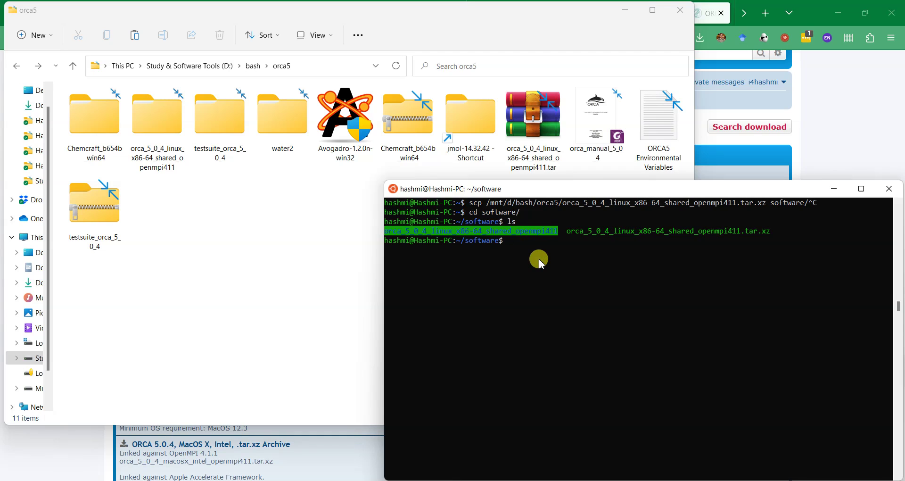
type("cd o")
key("Tab")
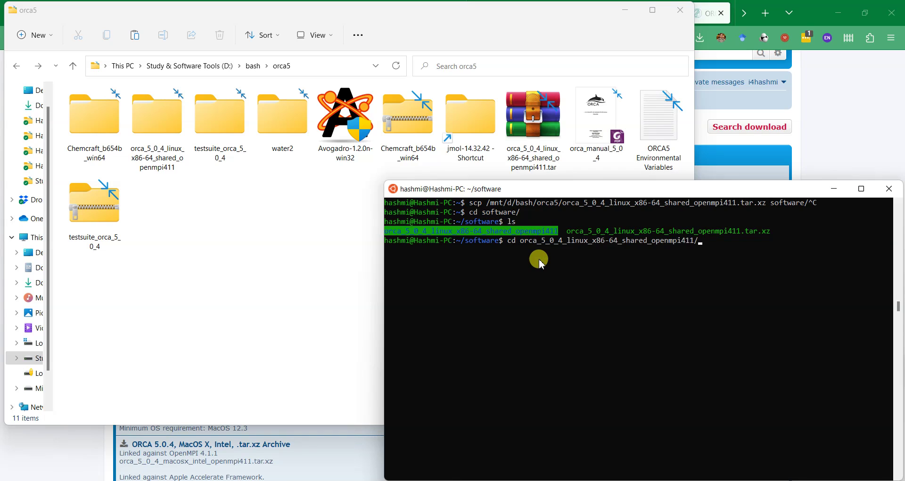
key("Return")
type("l")
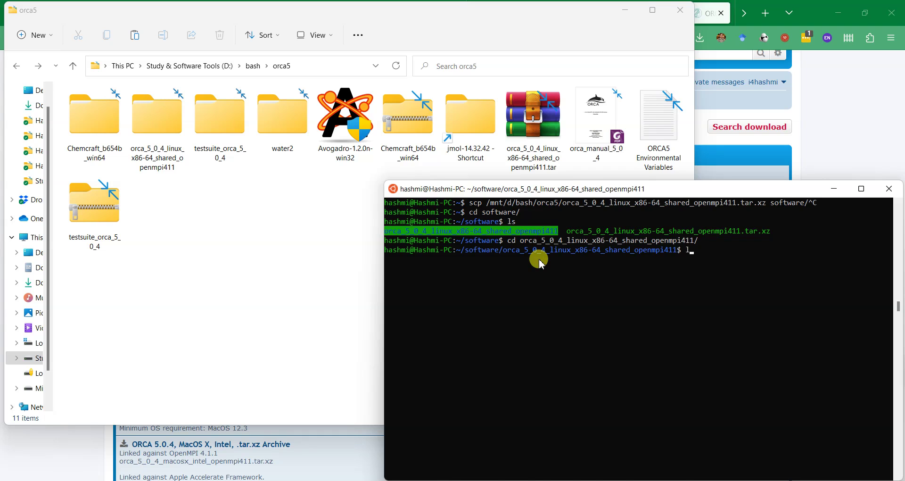
type("s")
key("Return")
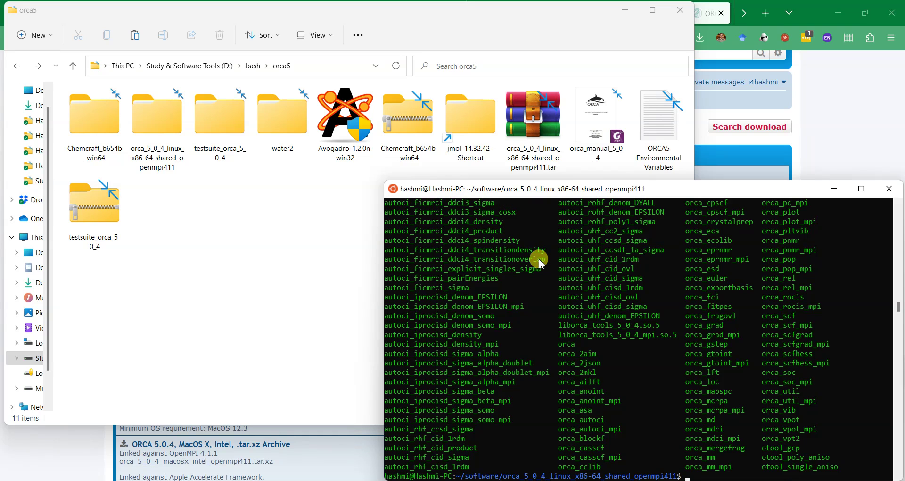
Step: Print the ORCA folder's full path with pwd and copy it
scroll(637, 310, "down", 3)
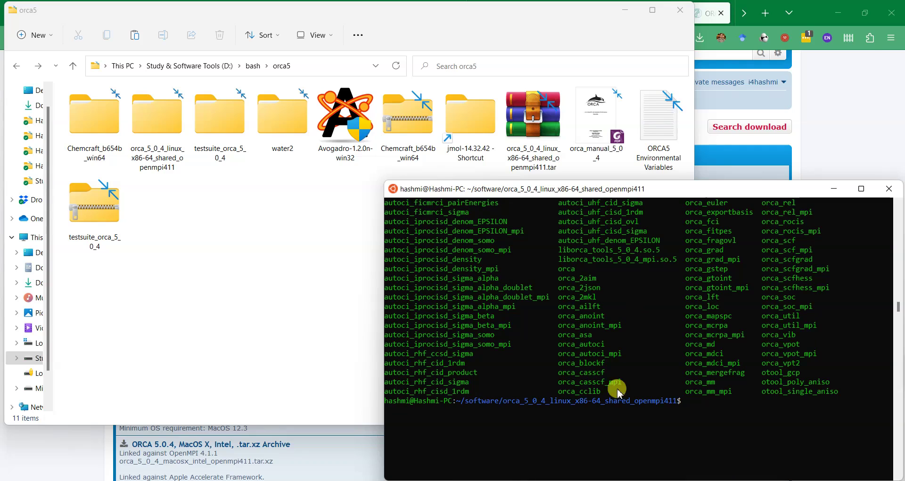
scroll(606, 451, "down", 1)
type("p")
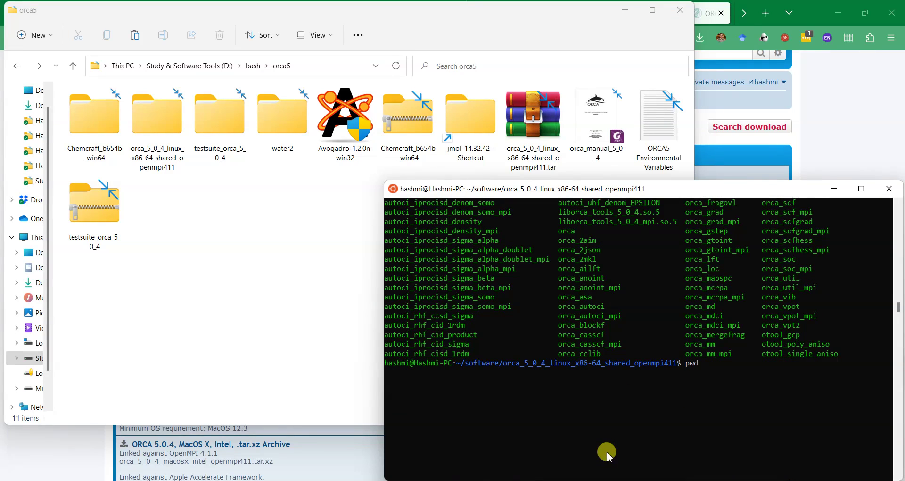
type("wd")
key("Return")
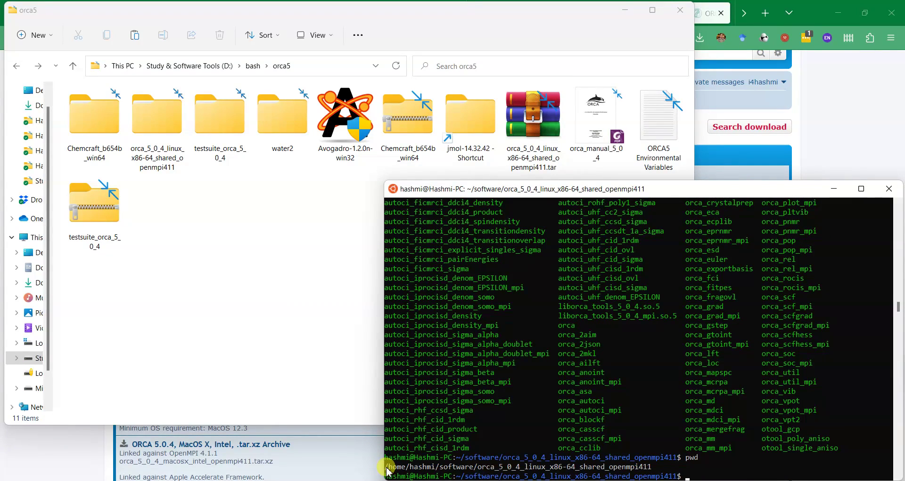
left_click_drag(386, 467, 645, 467)
right_click(645, 468)
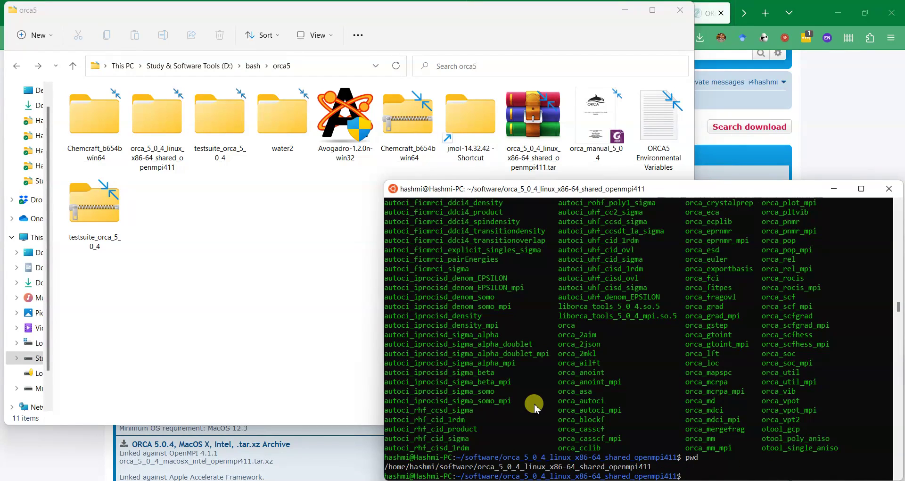
Step: Return home and append ORCA 5 PATH and LD_LIBRARY_PATH exports to the end of .bashrc in nano
type("d")
key("Return")
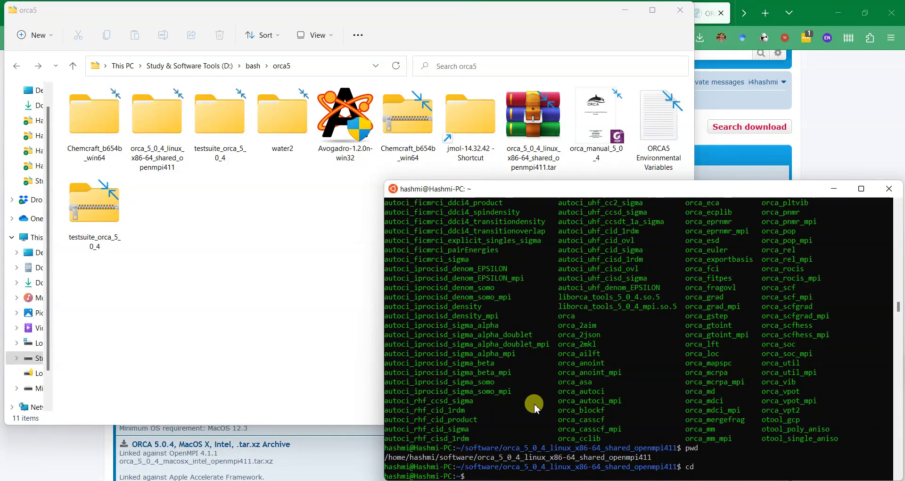
type("n")
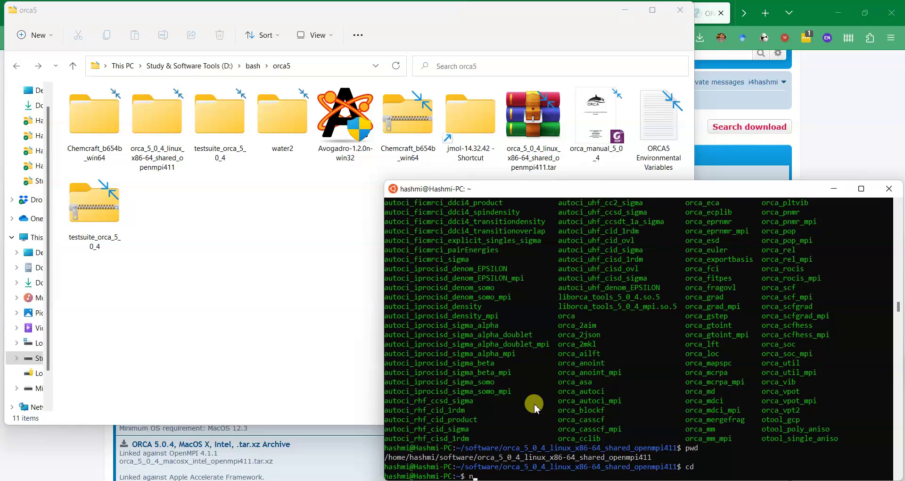
type("ano")
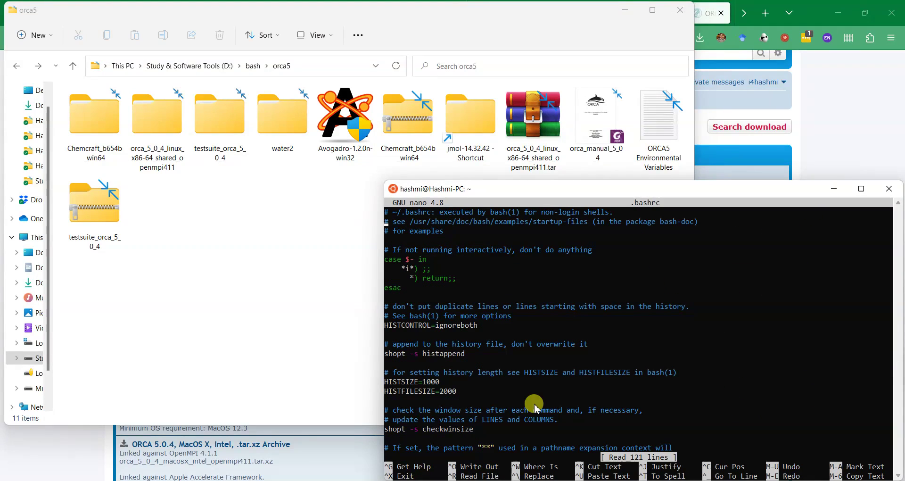
key("Down")
key("Down")
key("Down")
key("Down")
key("Down")
key("Down")
key("Down")
key("Down")
key("Down")
key("Down")
key("Down")
key("Down")
key("Down")
key("Down")
key("Down")
key("Down")
key("Down")
key("Down")
key("Down")
key("Down")
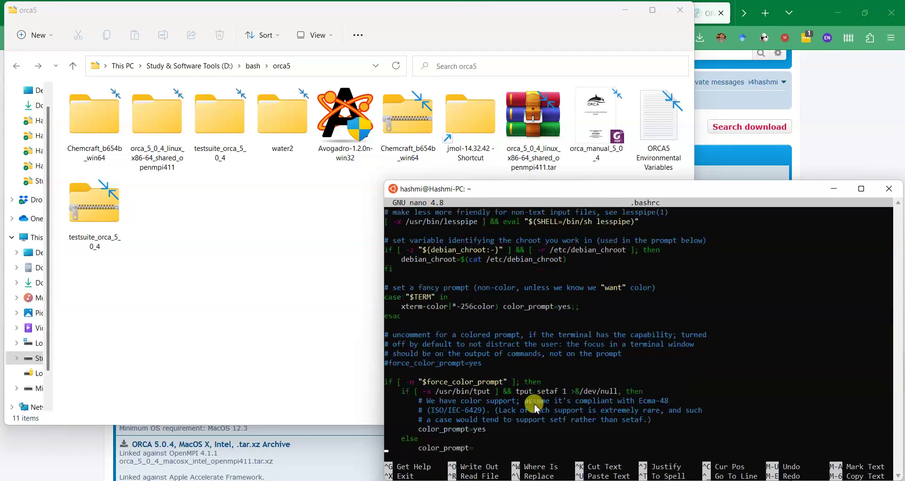
key("Down")
key("Down")
key("Down")
key("Down")
key("Down")
key("Down")
key("Down")
key("Down")
key("Down")
key("Down")
key("Down")
key("Down")
key("Down")
key("Down")
key("Down")
key("Down")
key("Down")
key("Down")
key("Down")
key("Down")
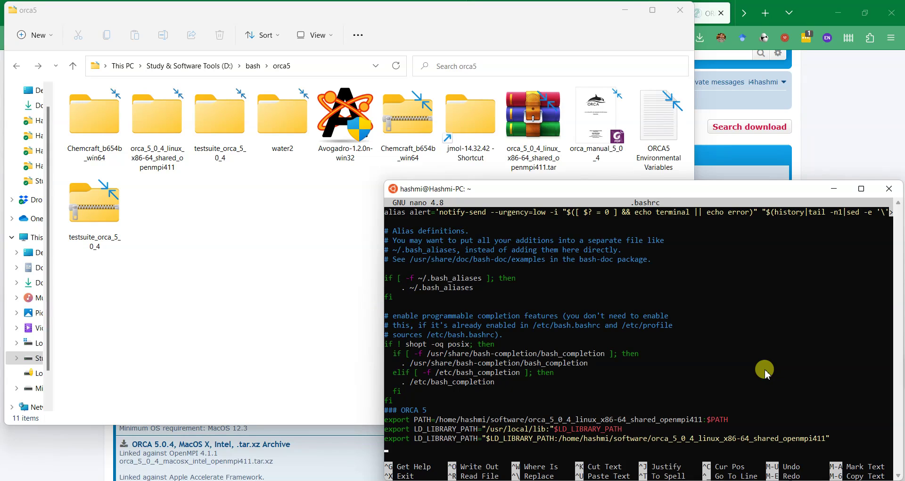
key("ctrl+x")
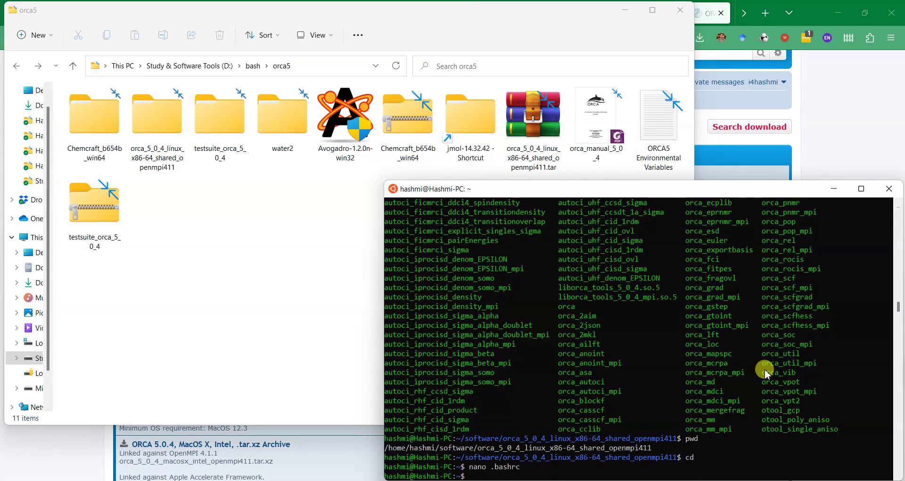
Step: Source .bashrc and run orca, which asks for an input file, then return to the orca5 folder
type("source .")
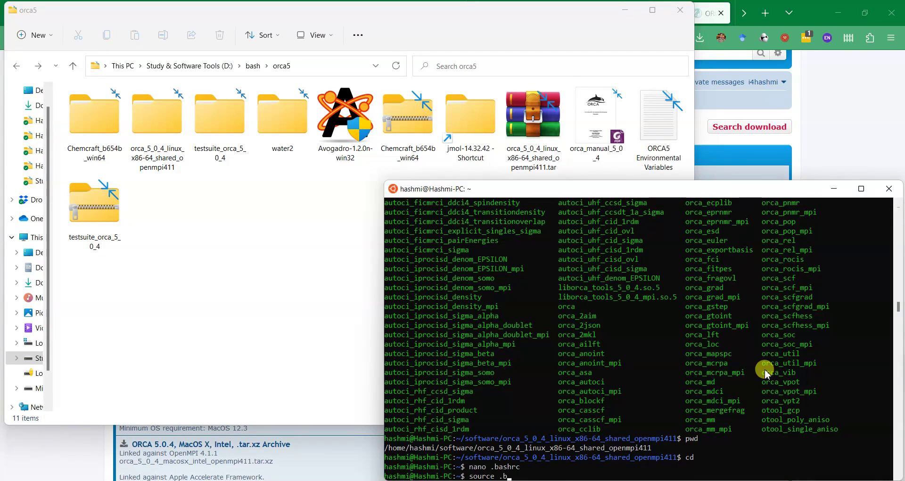
type("bashrc")
key("Return")
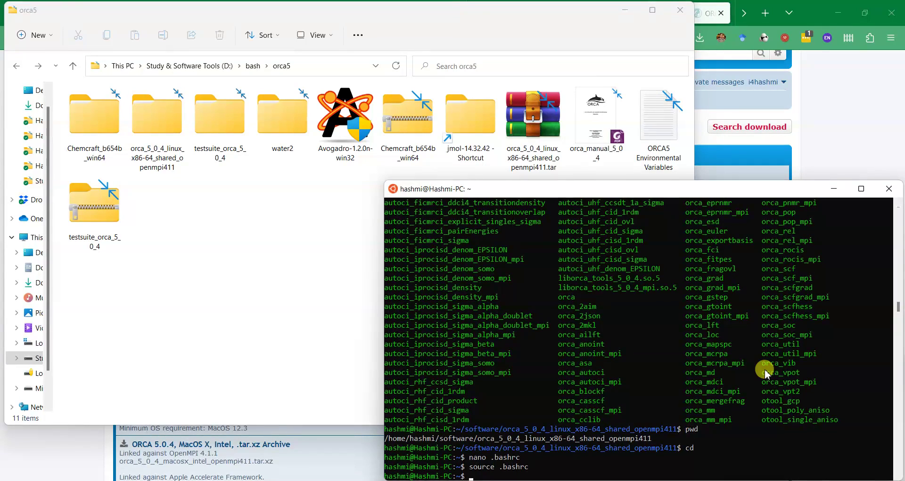
type("orca")
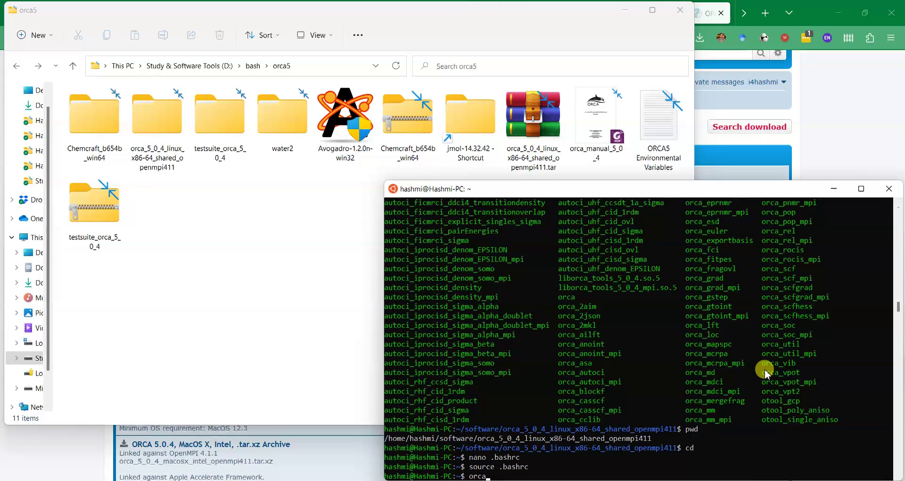
key("Return")
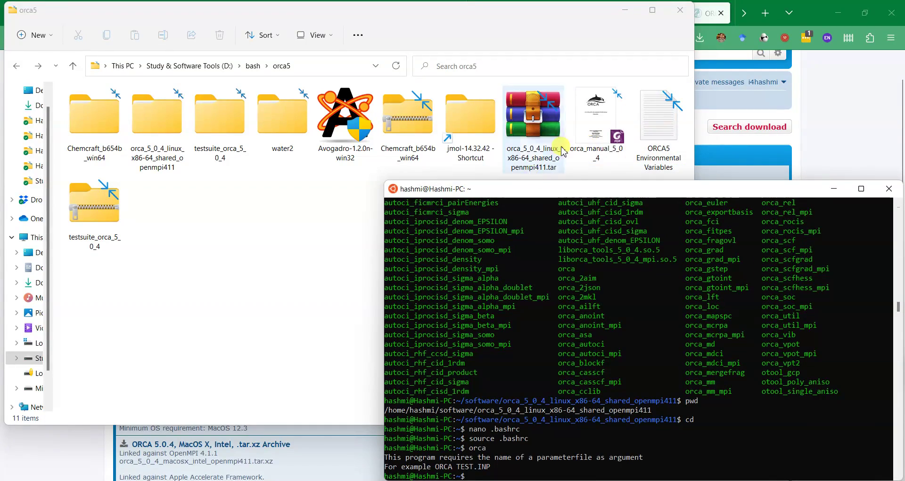
left_click(596, 141)
Step: Open orca_manual_5_0_4 and browse the Coordinates, Typical Calculations and Properties chapters, then dismiss Foxit
double_click(629, 157)
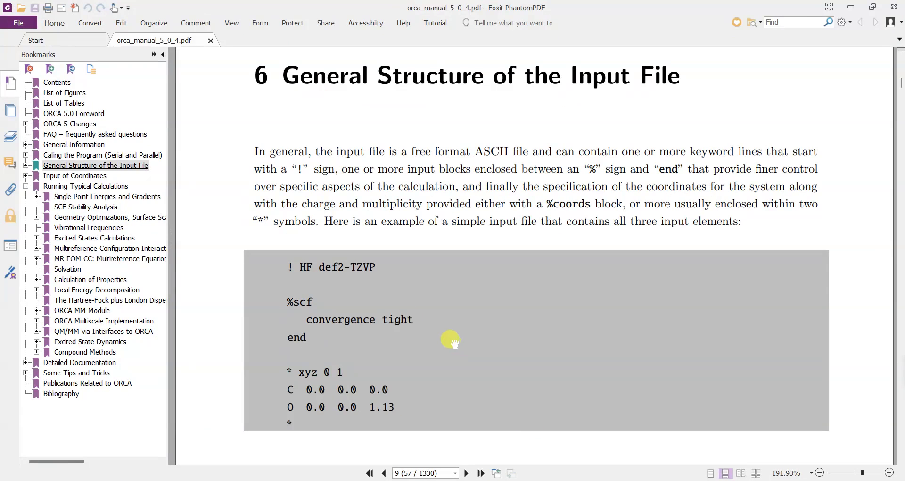
left_click(58, 83)
scroll(545, 299, "down", 3)
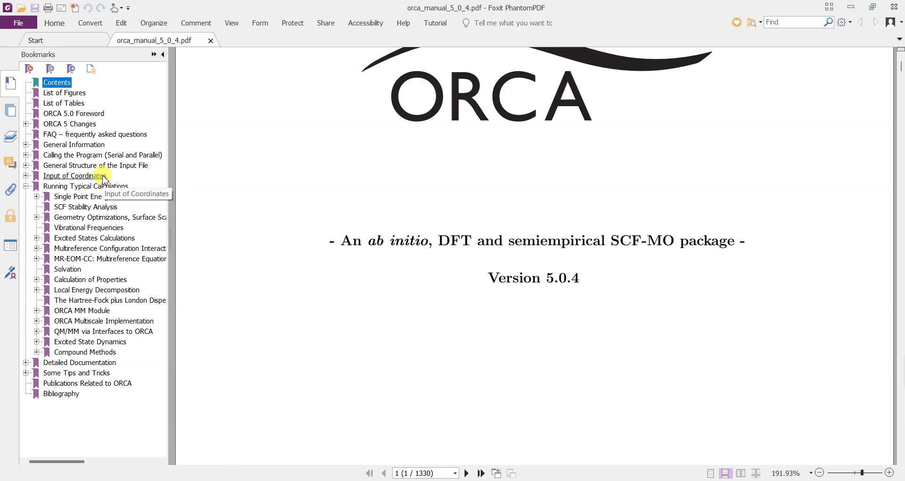
left_click(76, 176)
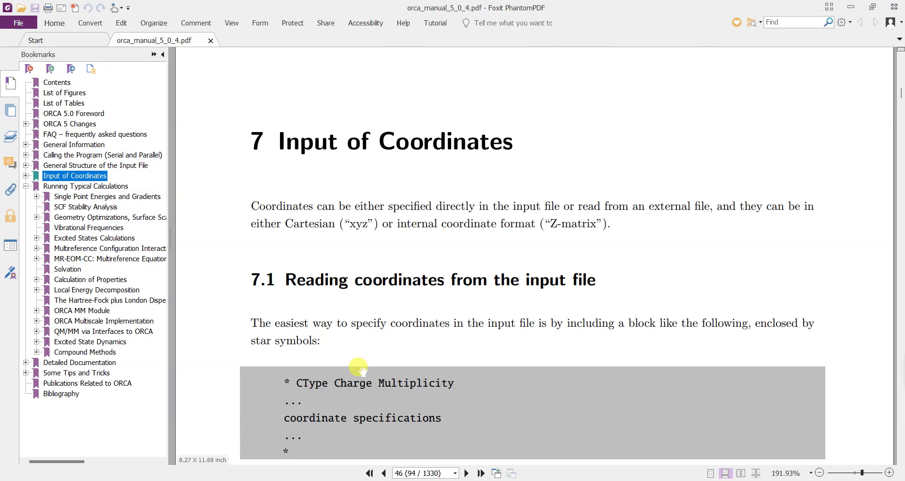
left_click(83, 195)
left_click(81, 186)
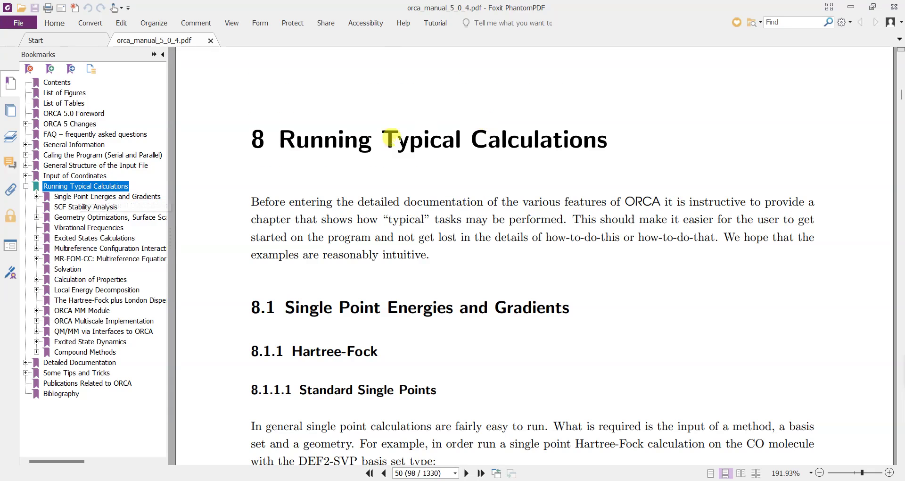
left_click(94, 279)
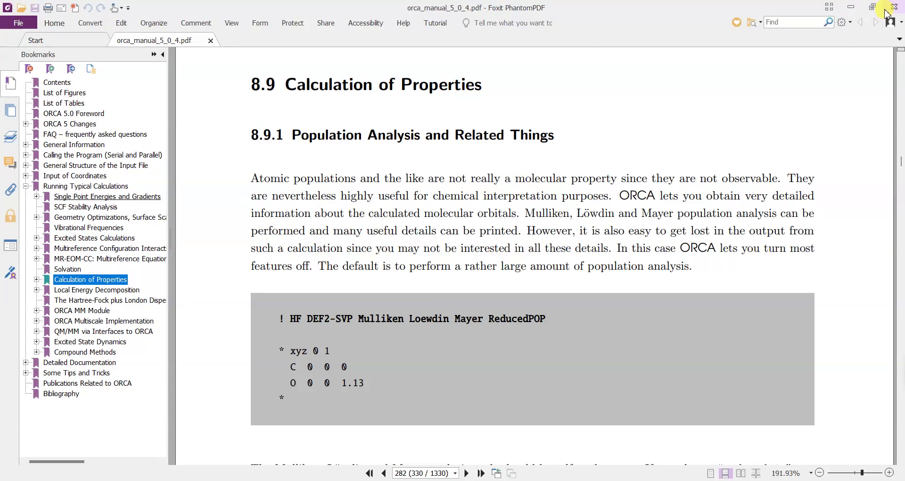
left_click(852, 8)
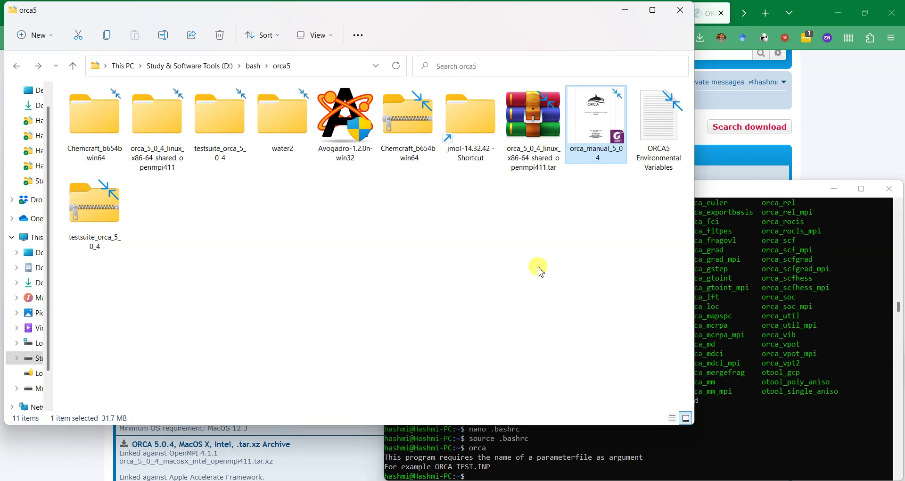
Step: Bring the Ubuntu terminal back in front of the orca5 folder window
left_click(742, 345)
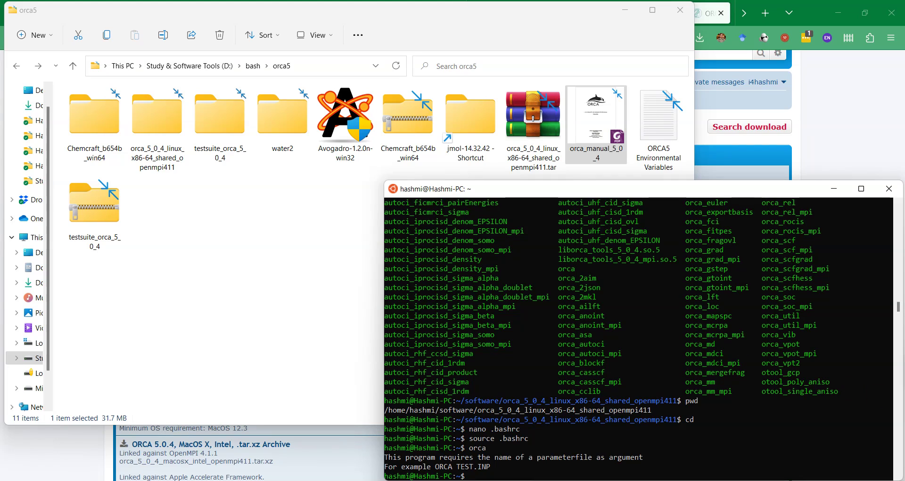